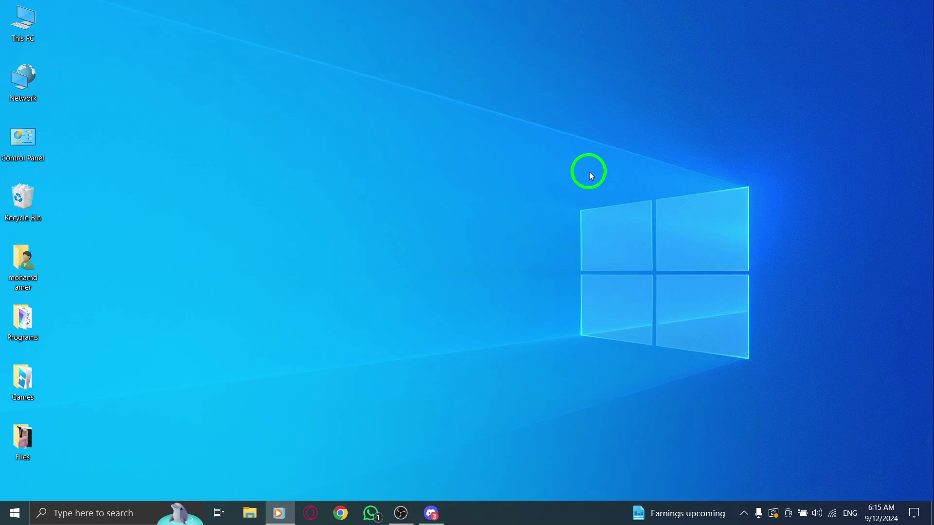
# Bring the Discord window forward from the taskbar, showing the Friends page
pyautogui.click(432, 513)
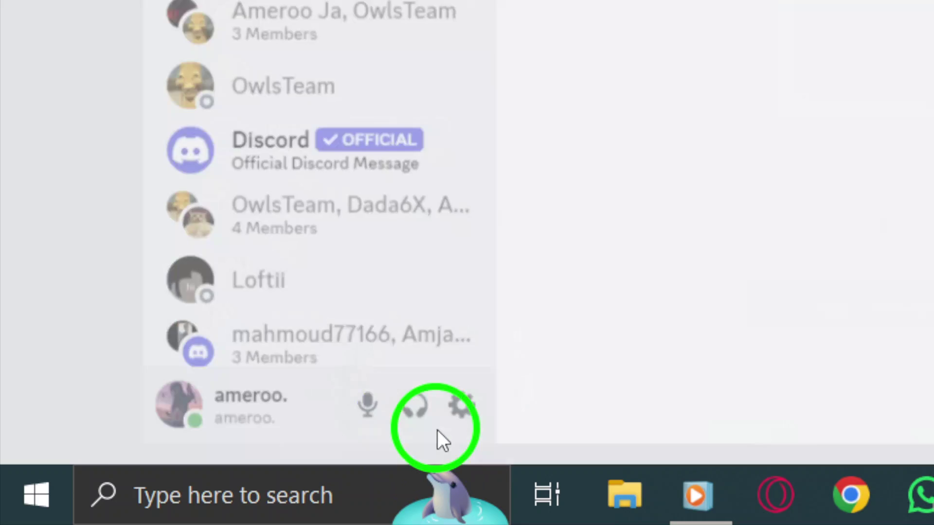
# Open Discord User Settings from the gear icon beside the username
pyautogui.click(438, 427)
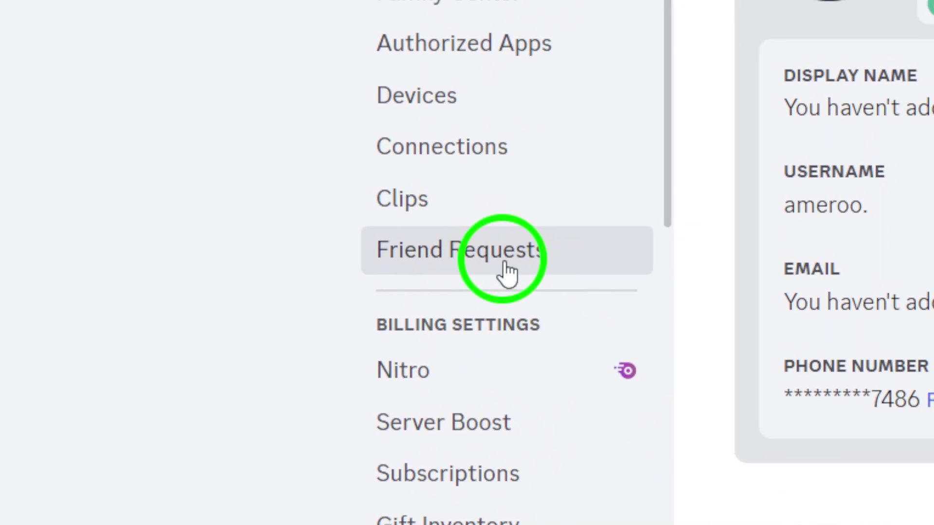
# Open the Friend Requests page to confirm Everyone, Friends of Friends and Server Members are on
pyautogui.click(506, 267)
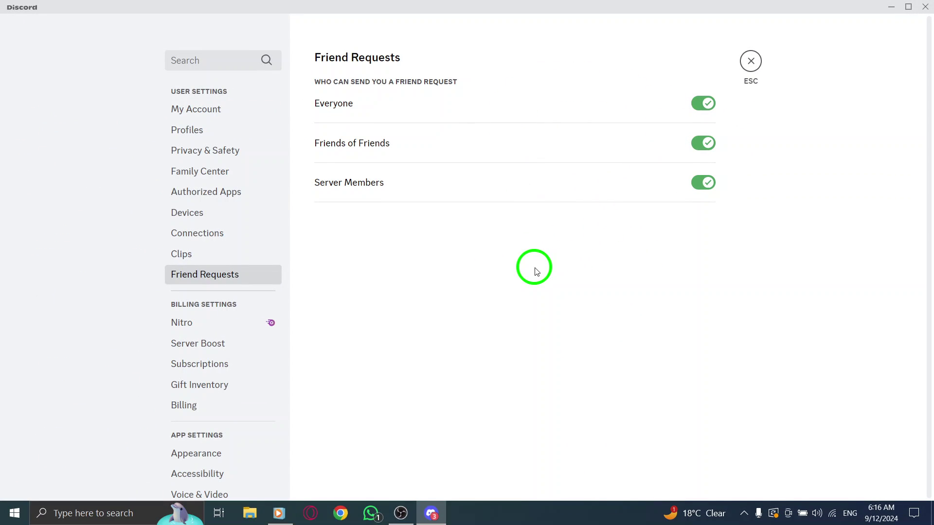
# Close User Settings and minimize the Discord window to the taskbar
pyautogui.click(750, 61)
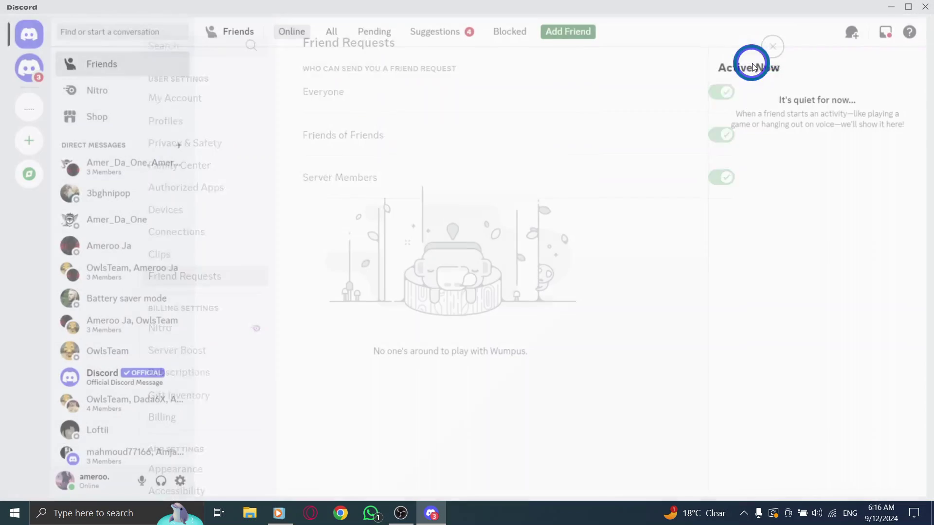
pyautogui.click(891, 7)
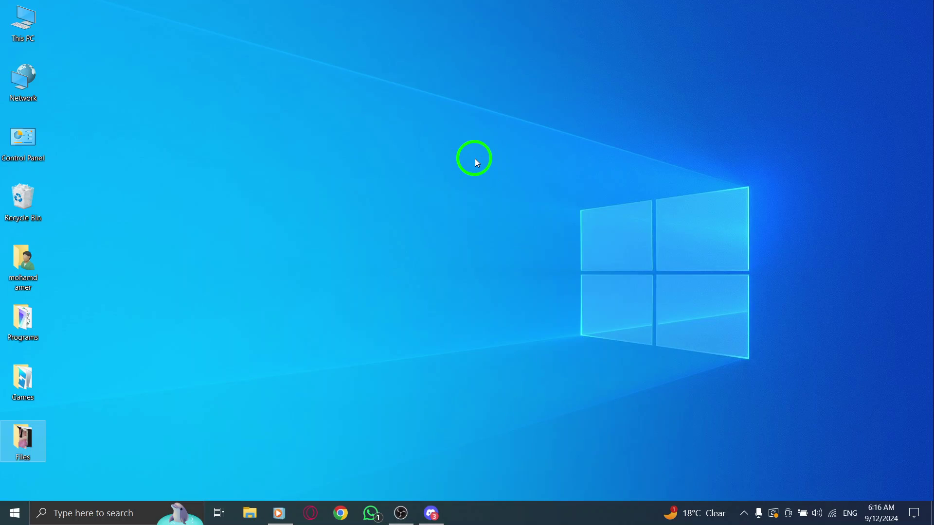